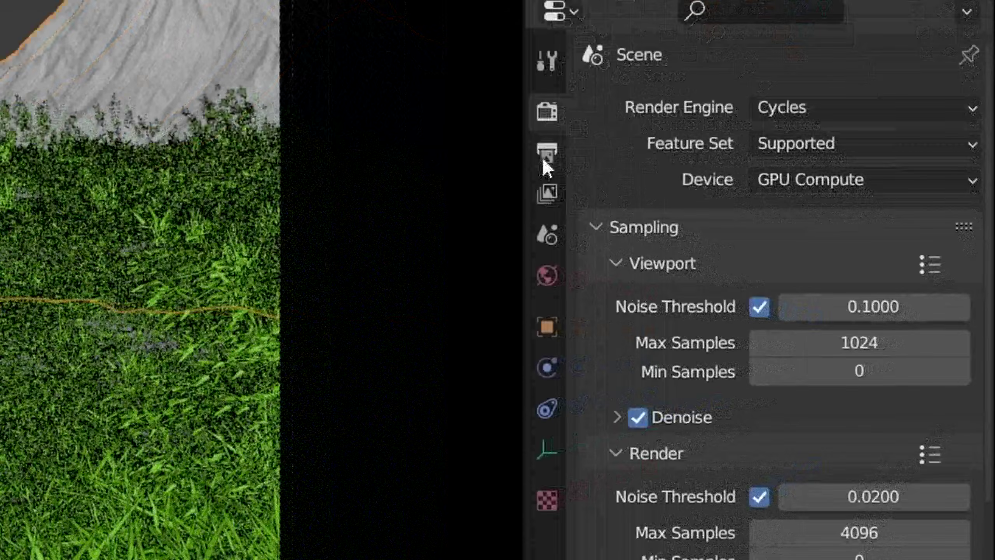
# Step: Show the Output Properties tab with its Format and Frame Range settings
pyautogui.click(845, 284)
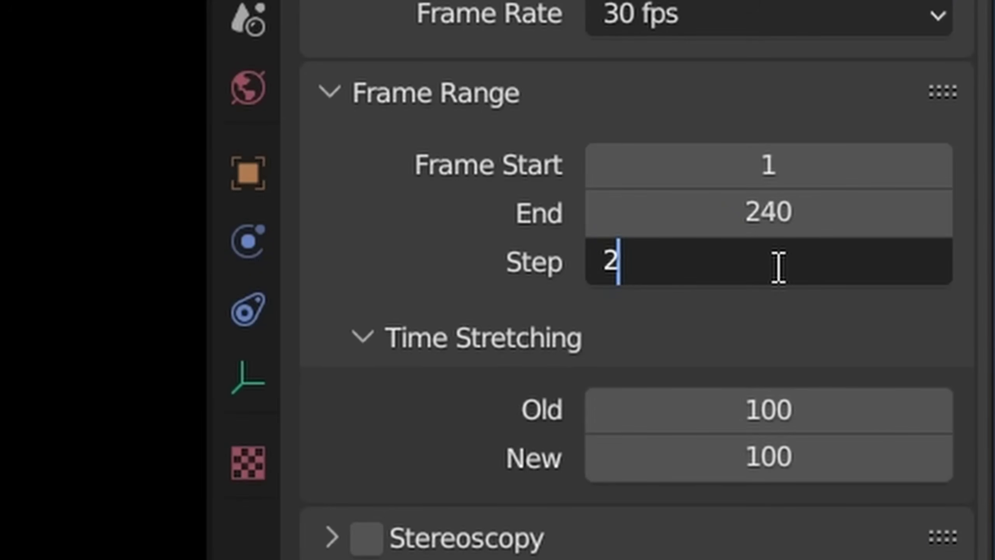
# Step: Set the frame Step to 2, then change the End frame to 120
pyautogui.press('Return')
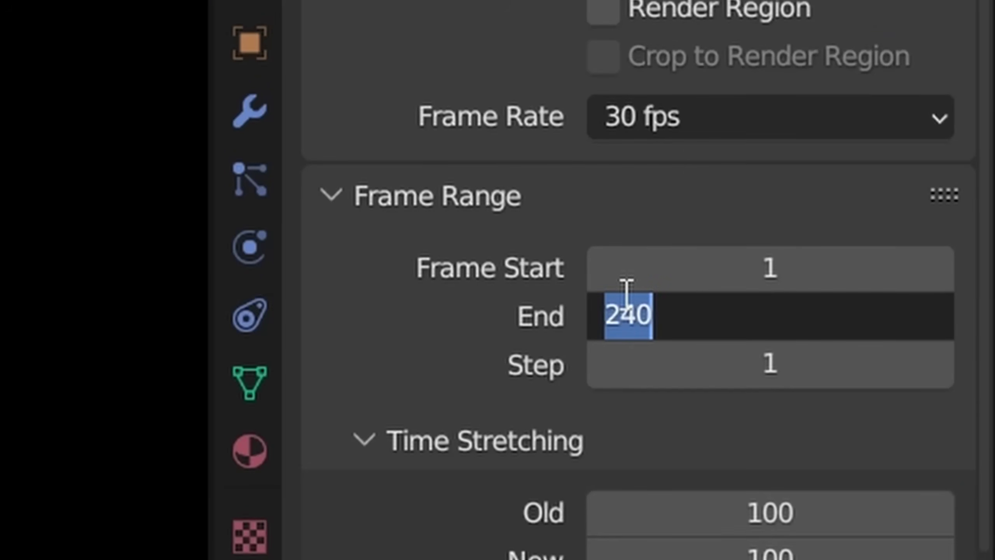
pyautogui.write('0')
pyautogui.press('Return')
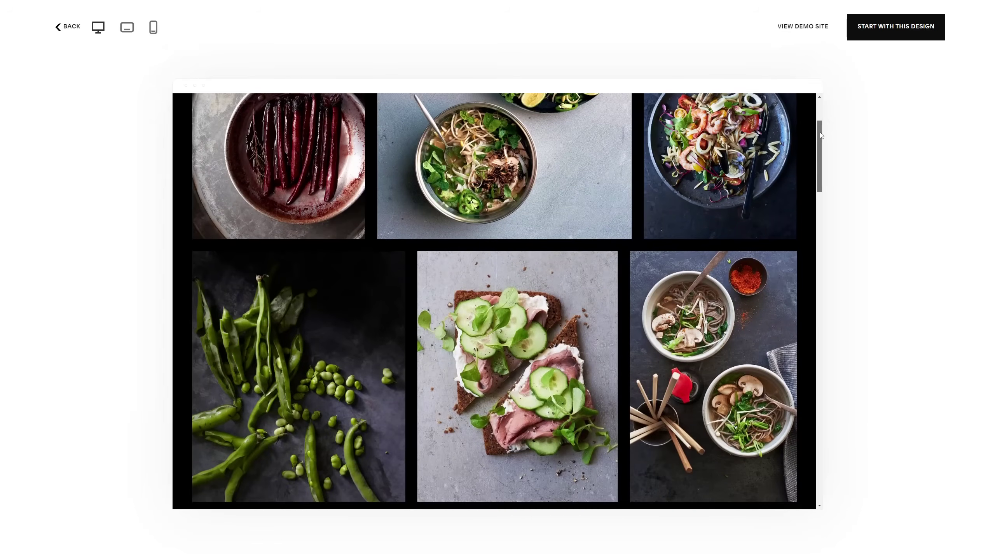
# Step: In the image editor, raise the demo photo's contrast to 78, brighten it and add blur
pyautogui.scroll(-10, 830, 222)
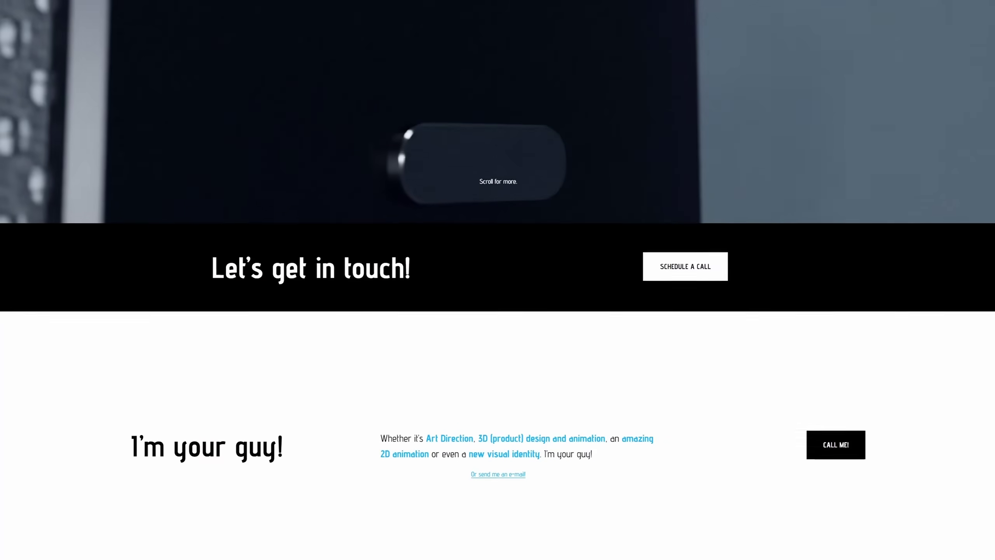
pyautogui.scroll(-4, 498, 280)
pyautogui.scroll(-4, 497, 280)
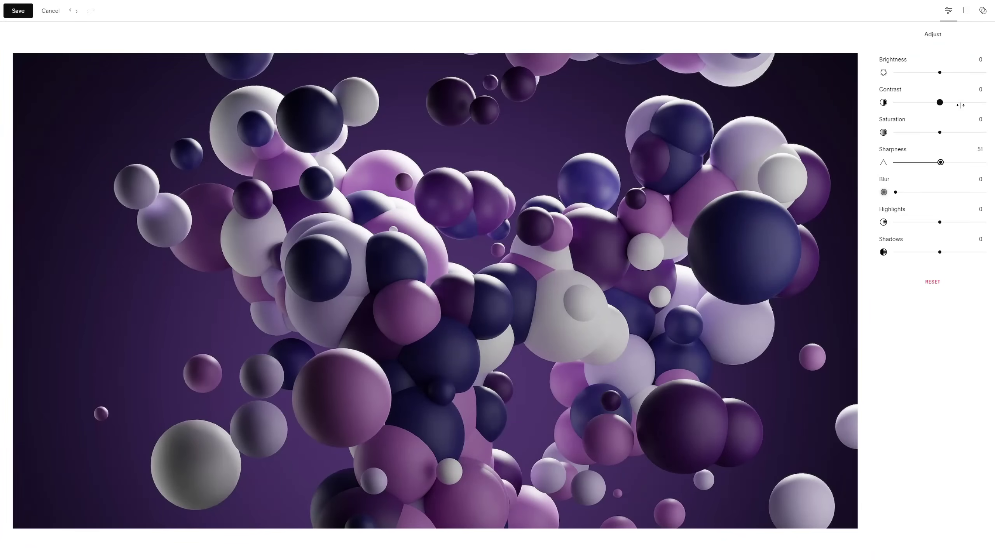
pyautogui.moveTo(961, 105); pyautogui.dragTo(974, 102)
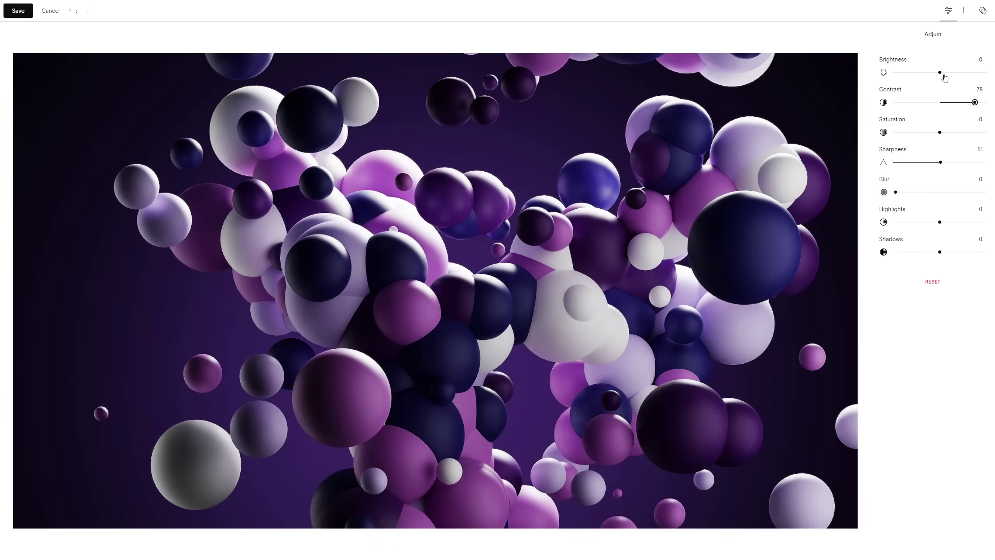
pyautogui.moveTo(940, 72); pyautogui.dragTo(956, 72)
pyautogui.moveTo(895, 192); pyautogui.dragTo(913, 192)
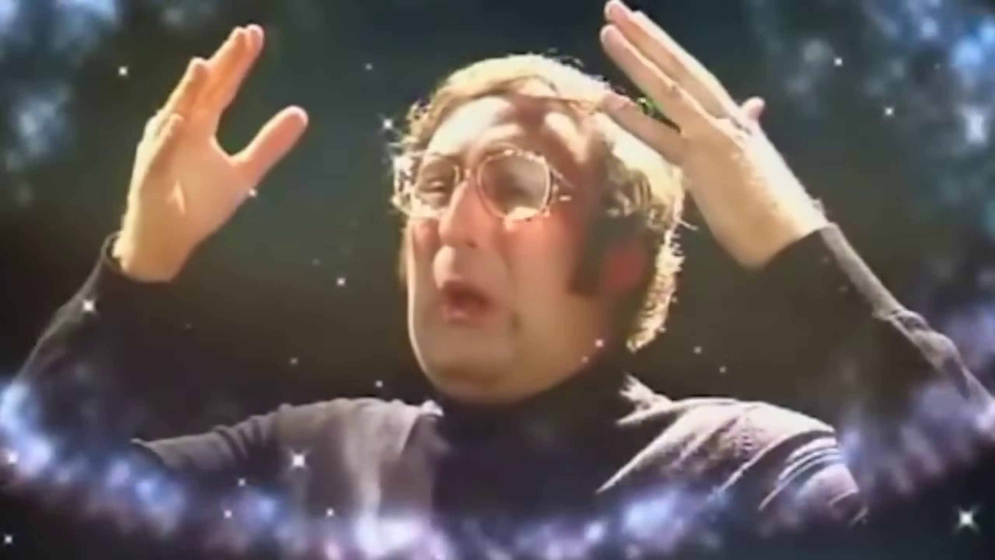
# Step: Load squarespace.com/kaizentutorials in a new Edge tab
pyautogui.write('squarespace.com/kaiz')
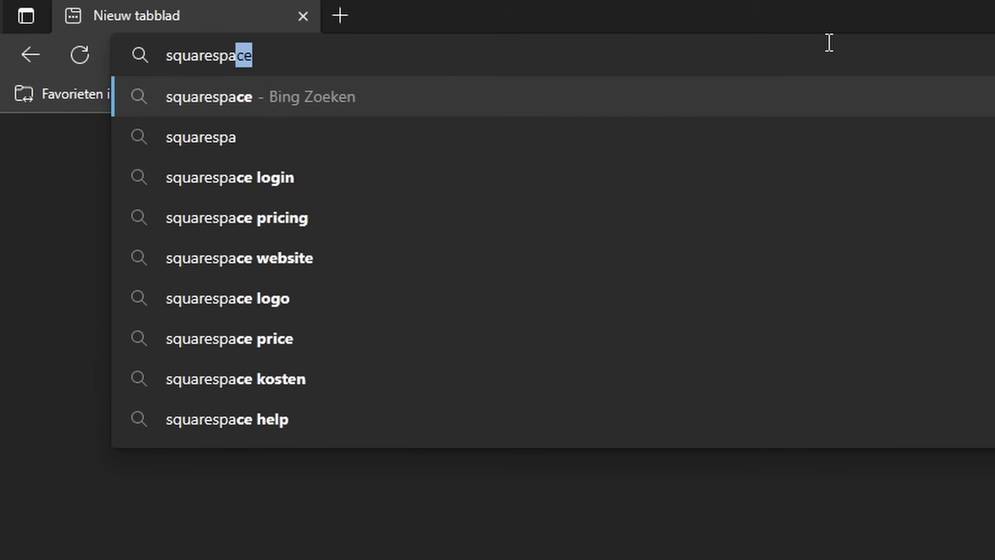
pyautogui.write('entutorials')
pyautogui.press('Return')
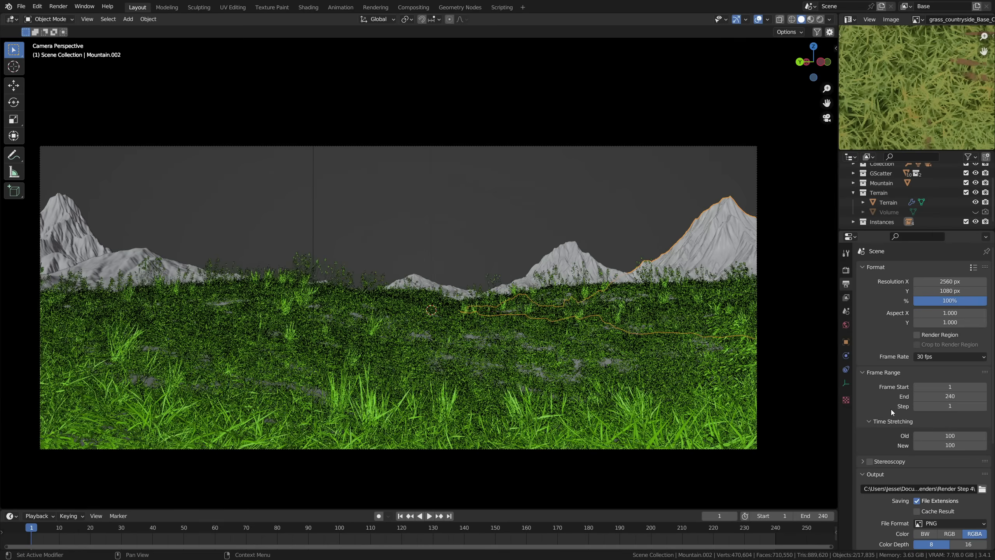
pyautogui.scroll(-6, 890, 406)
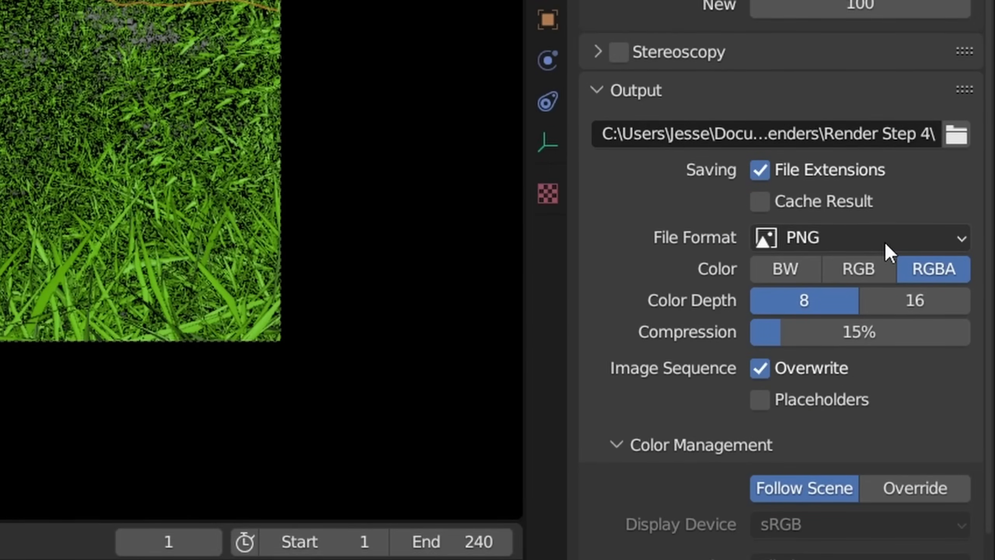
# Step: Keep PNG as the output format and check the Render Step 4 output folder
pyautogui.click(886, 243)
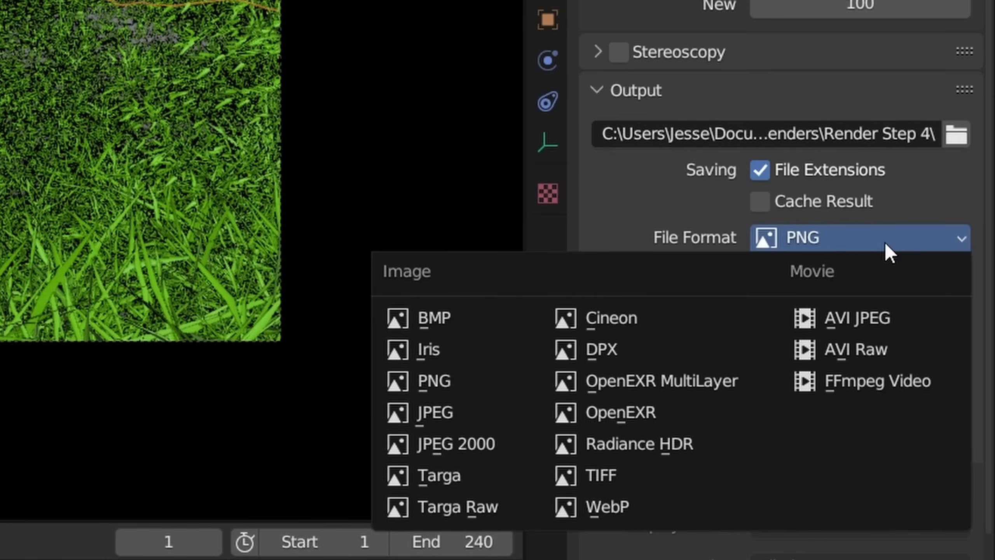
pyautogui.click(465, 392)
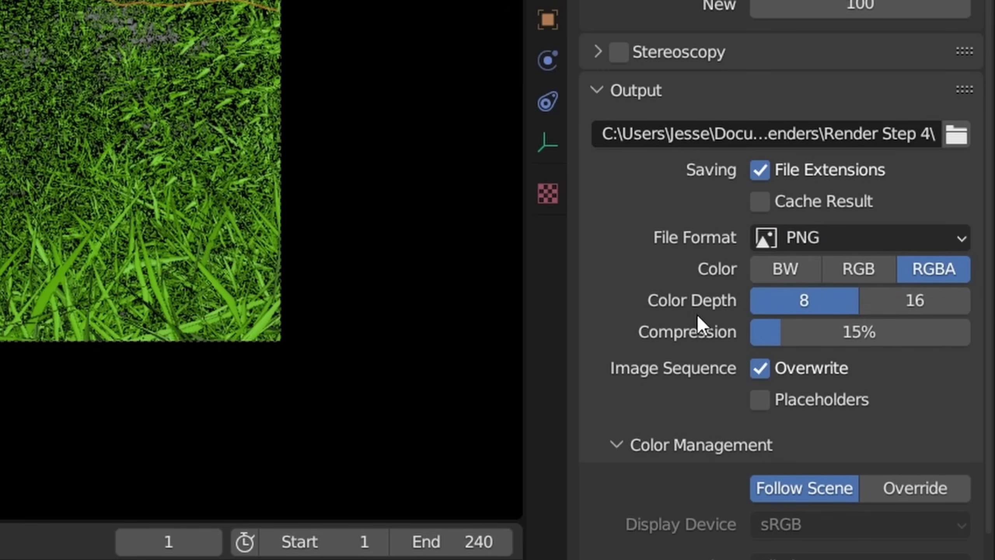
pyautogui.click(957, 133)
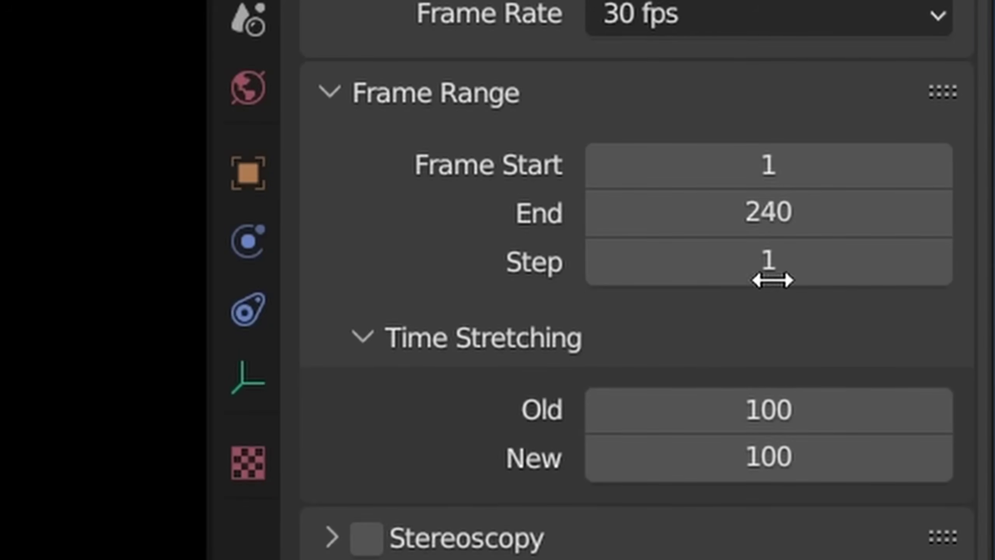
# Step: Adjust the Frame Range Step value for the 1 to 240 frame range
pyautogui.moveTo(950, 298); pyautogui.dragTo(950, 299)
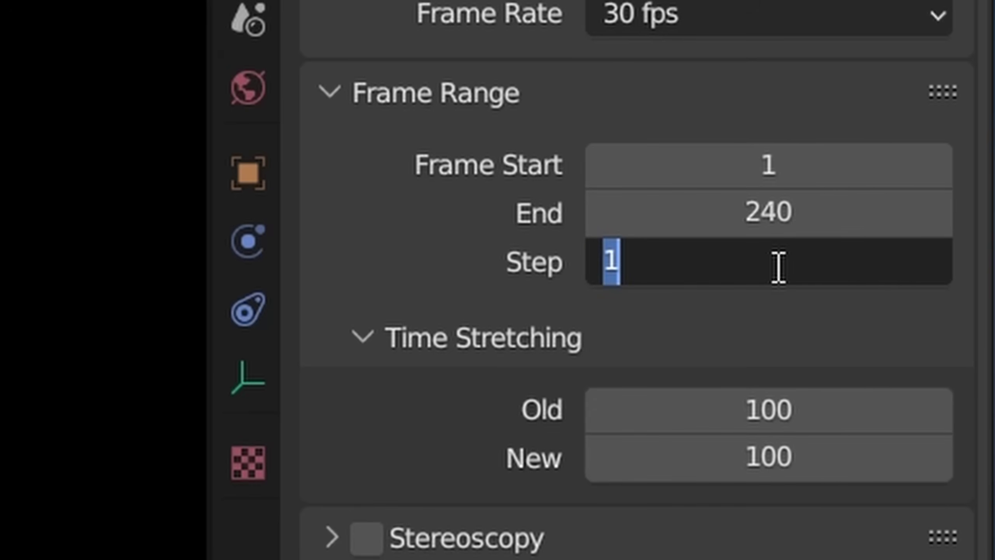
pyautogui.press('Return')
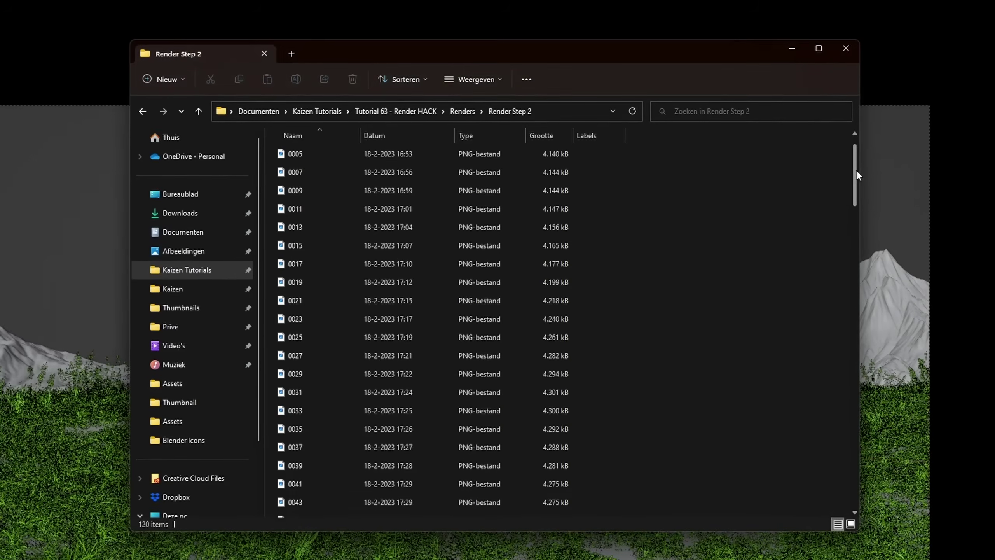
pyautogui.moveTo(855, 169); pyautogui.dragTo(872, 500)
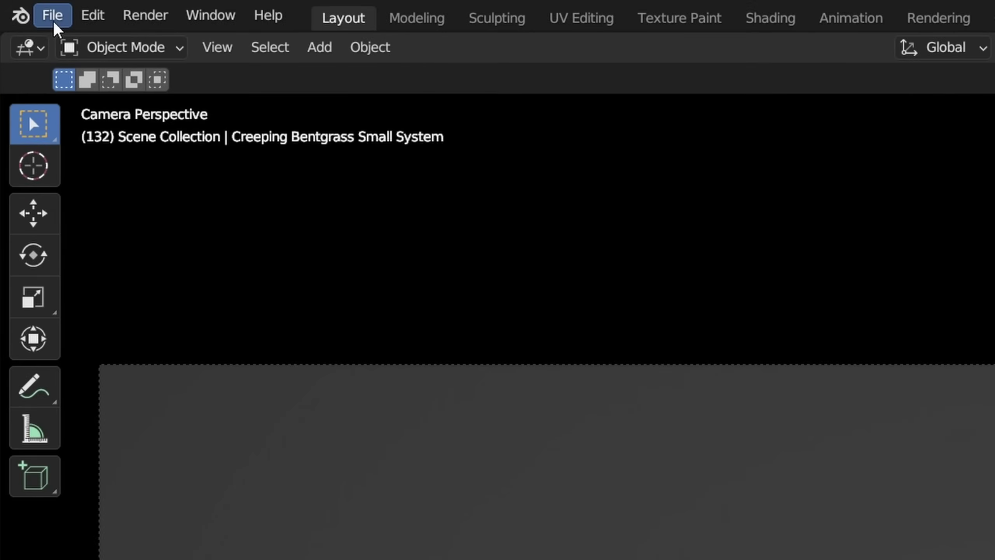
# Step: Start a new Video Editing project from the File > New menu
pyautogui.click(22, 8)
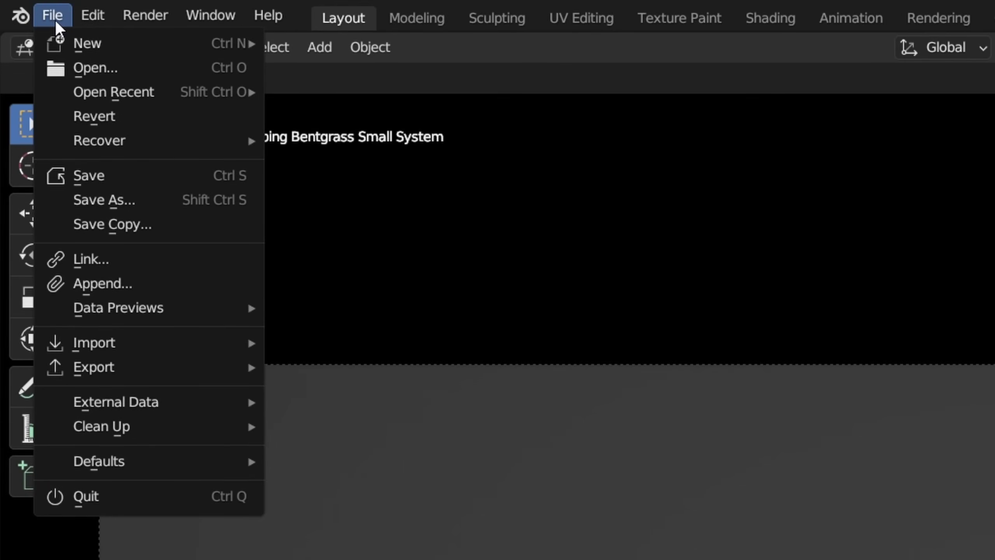
pyautogui.moveTo(79, 44)
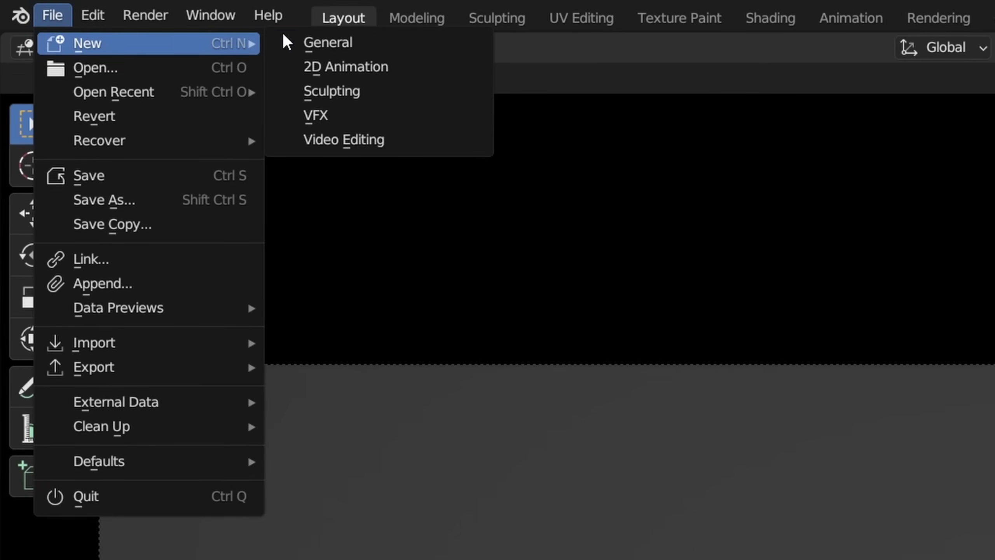
pyautogui.click(347, 140)
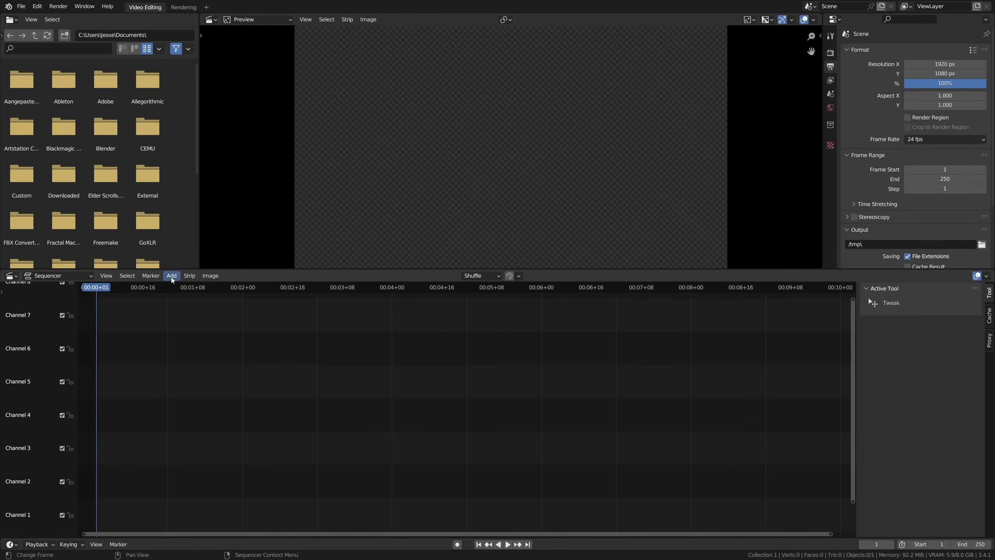
# Step: Add the rendered PNG frames to the Sequencer as an image strip
pyautogui.hotkey('shift', 'a')
pyautogui.click(196, 342)
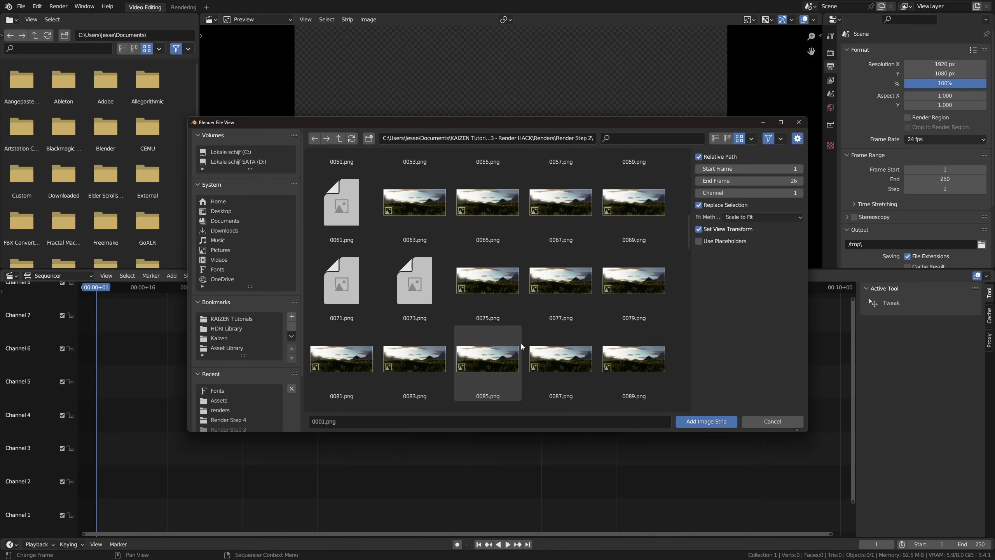
pyautogui.scroll(-15, 641, 372)
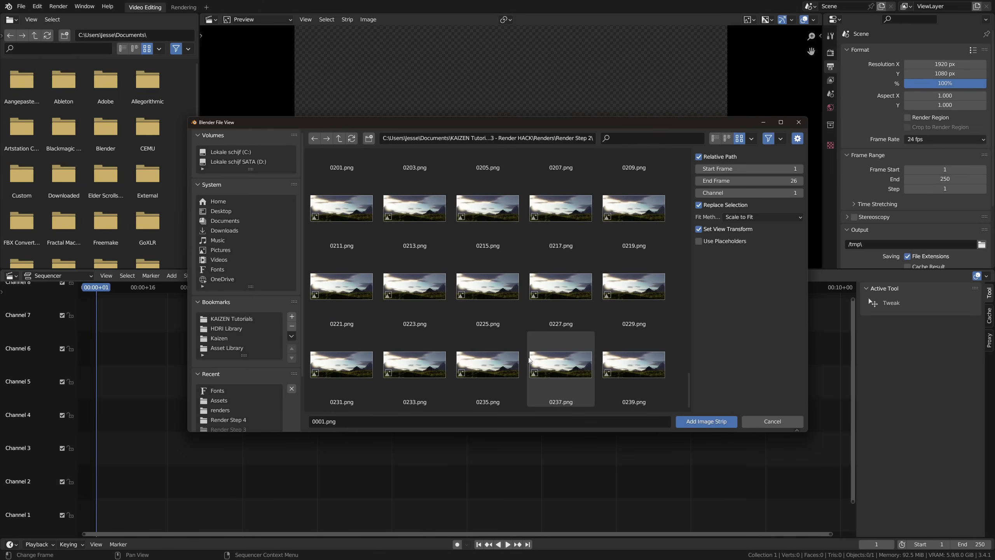
pyautogui.click(720, 421)
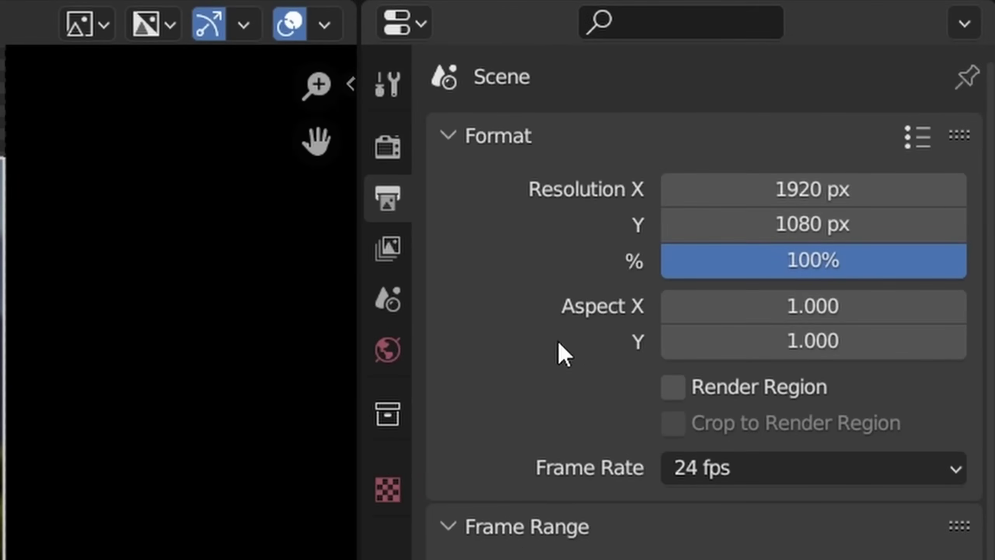
# Step: Set the horizontal resolution to 2560 px and a custom 15 fps frame rate
pyautogui.click(752, 189)
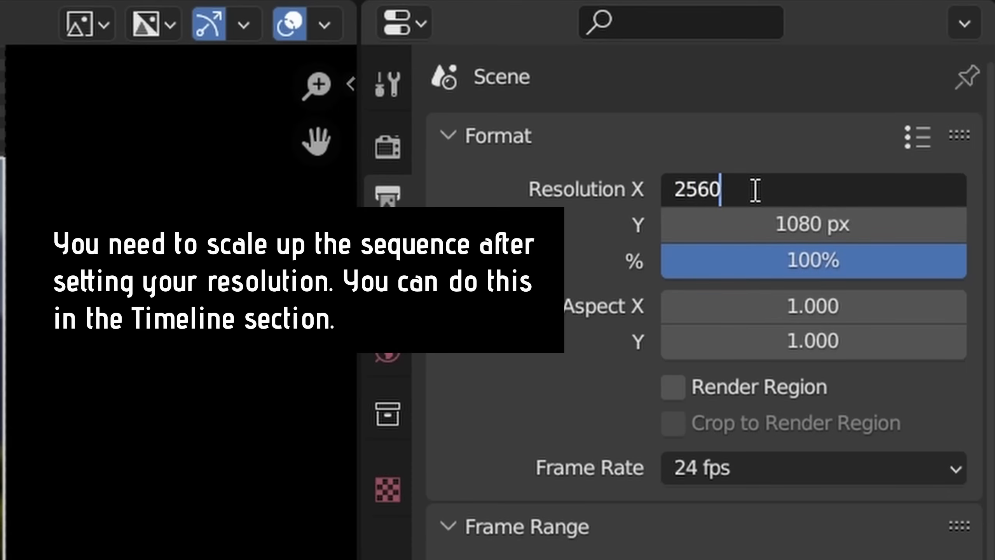
pyautogui.press('Return')
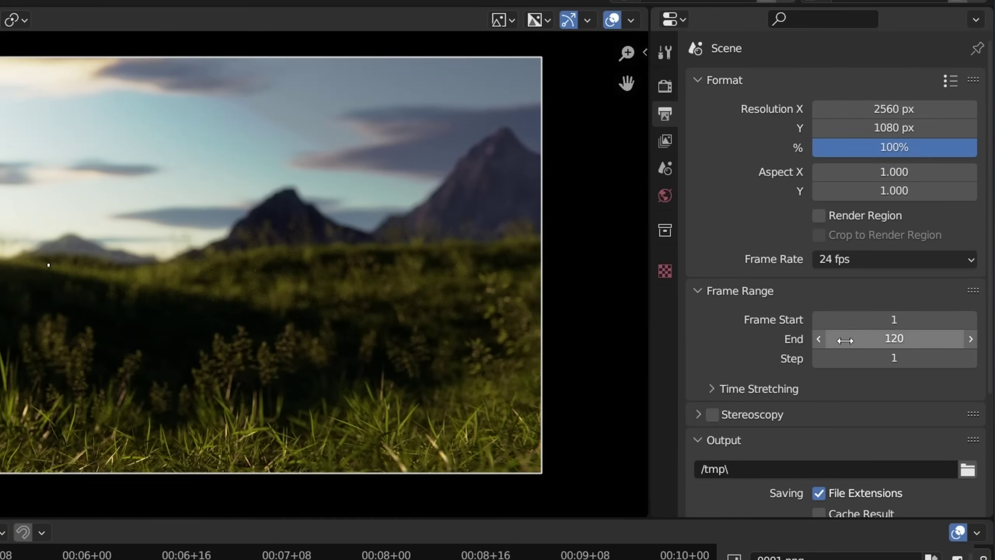
pyautogui.click(881, 263)
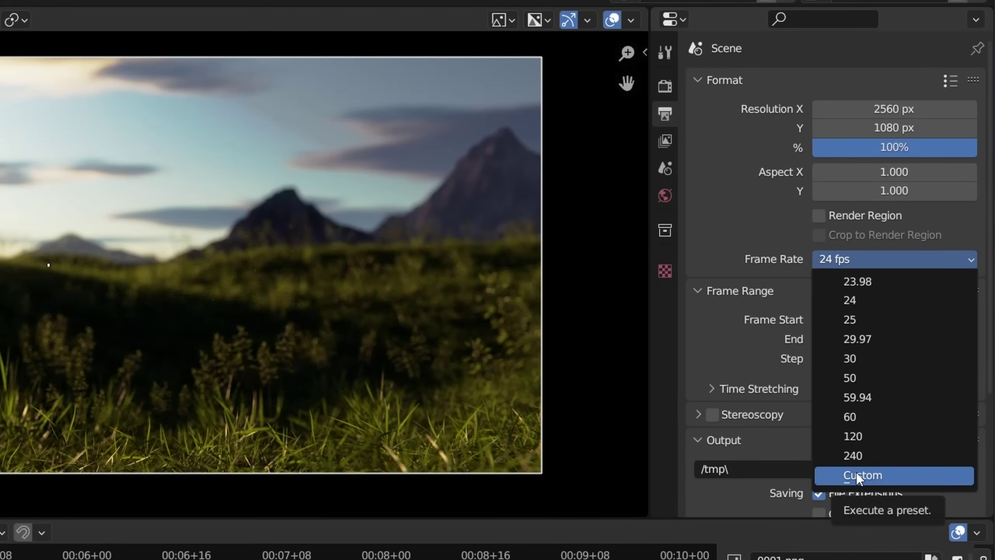
pyautogui.click(857, 476)
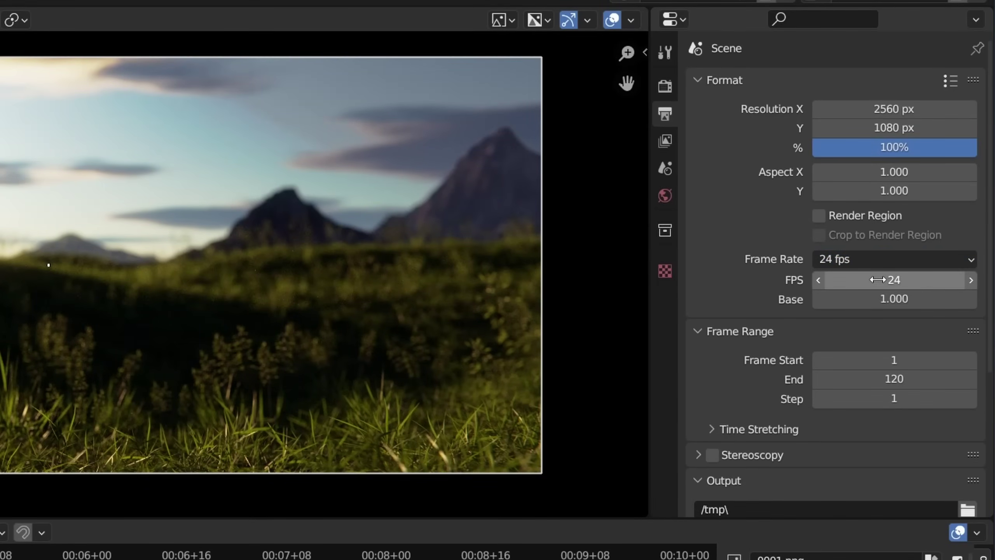
pyautogui.click(880, 280)
pyautogui.write('15')
pyautogui.press('Return')
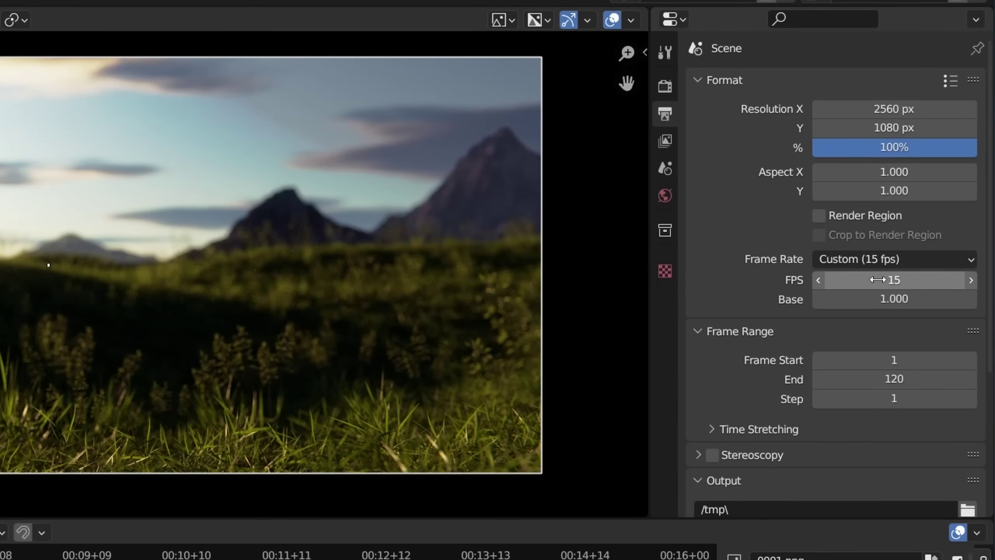
# Step: Point the FFmpeg Video output to the Render HACK folder and open the Render menu
pyautogui.scroll(-5, 890, 316)
pyautogui.click(972, 317)
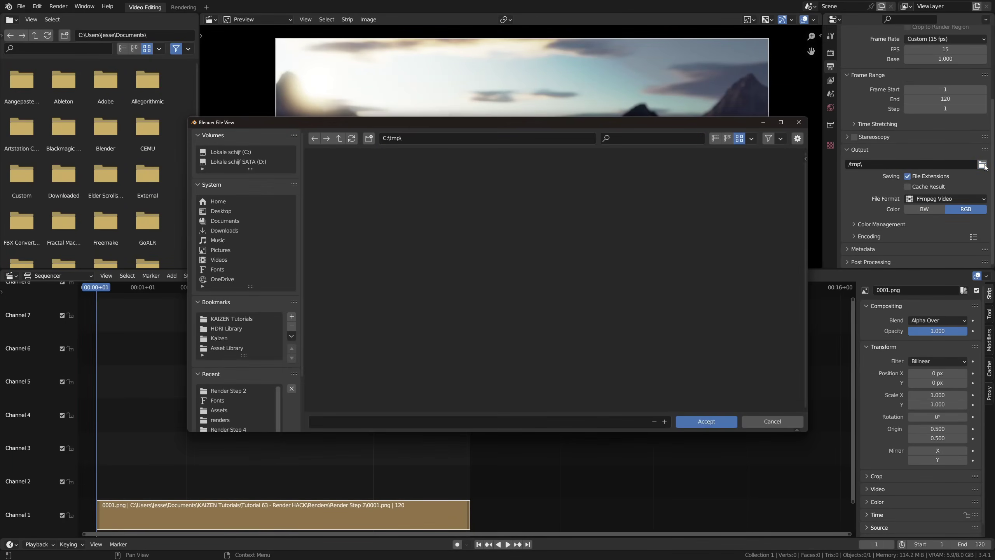
pyautogui.click(707, 421)
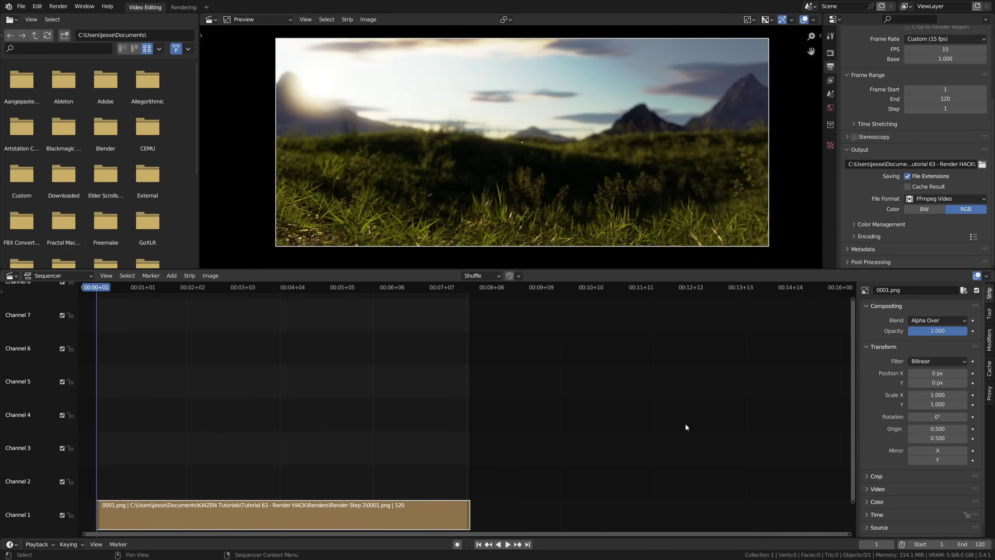
pyautogui.click(58, 7)
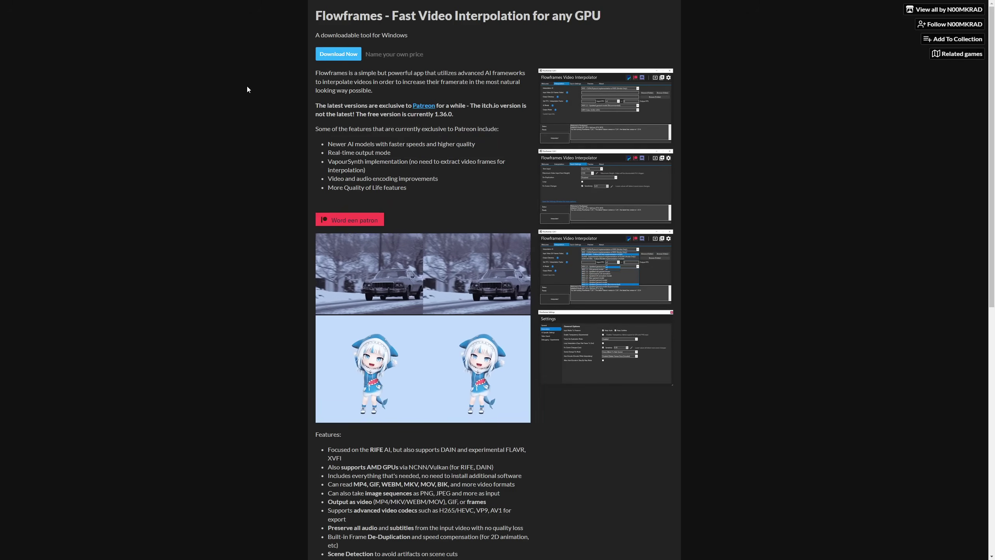
# Step: Skip payment on itch.io and download the Flowframes 1.36.0 web installer
pyautogui.click(352, 54)
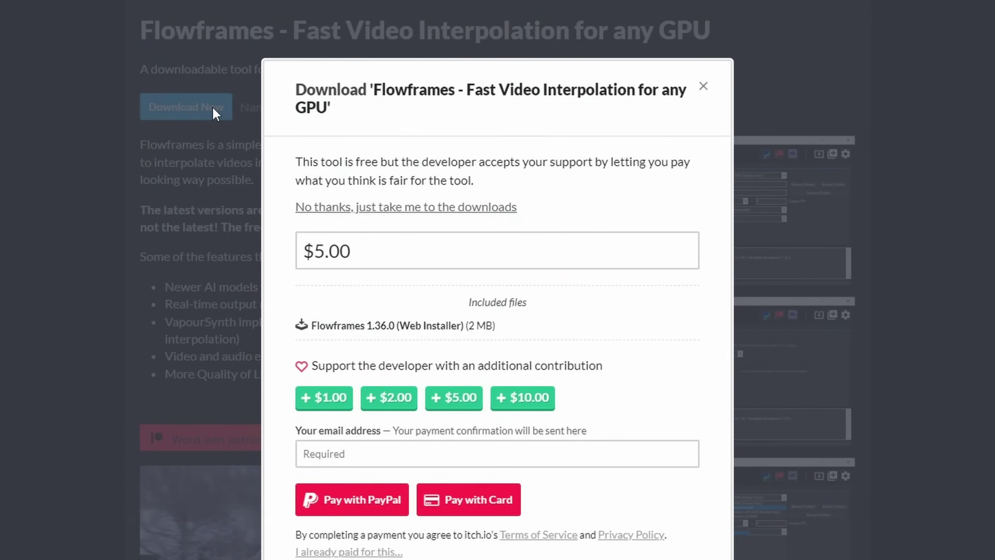
pyautogui.click(353, 213)
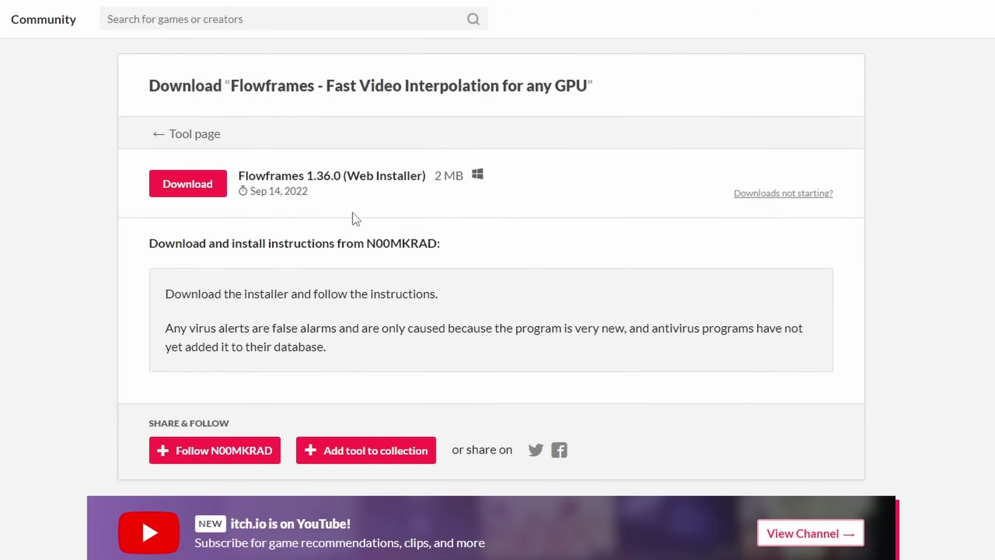
pyautogui.click(194, 189)
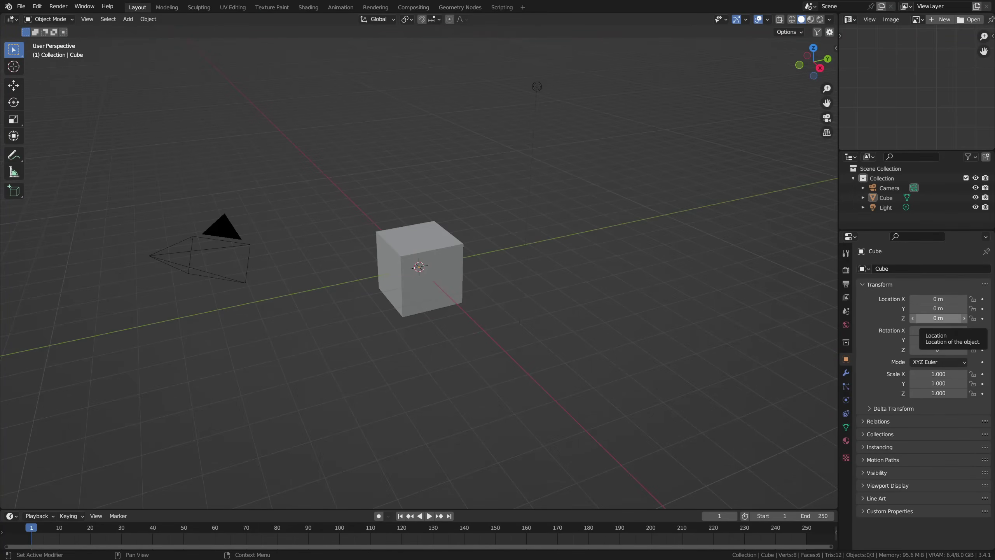
# Step: Launch Flowframes and load Landscape_RenderHack_15FPS as the interpolation input video
pyautogui.press('super')
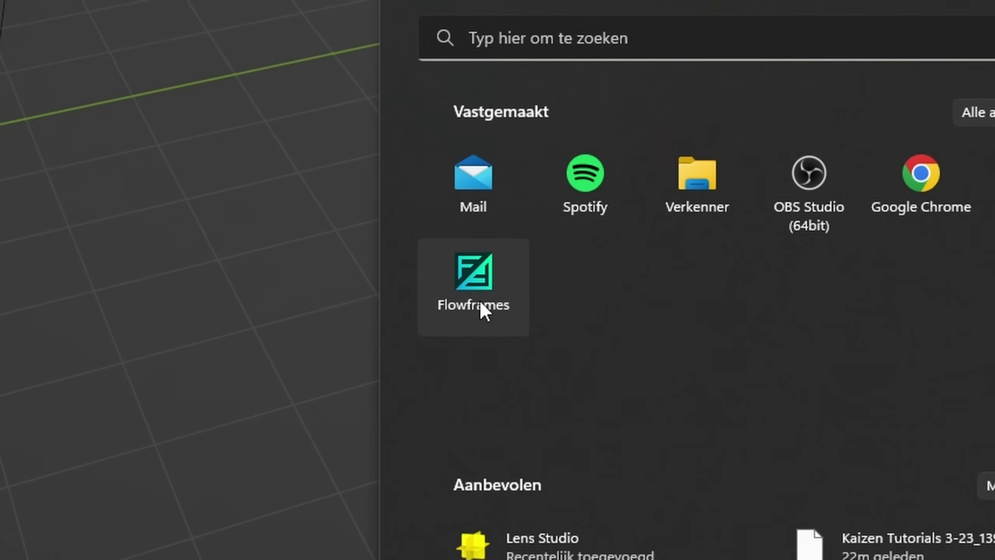
pyautogui.click(481, 303)
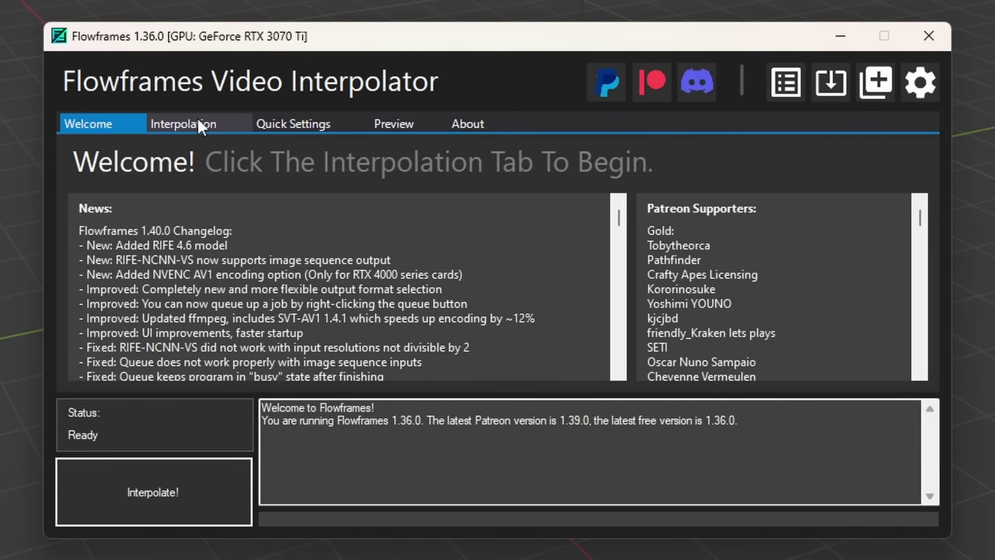
pyautogui.click(378, 205)
pyautogui.click(884, 186)
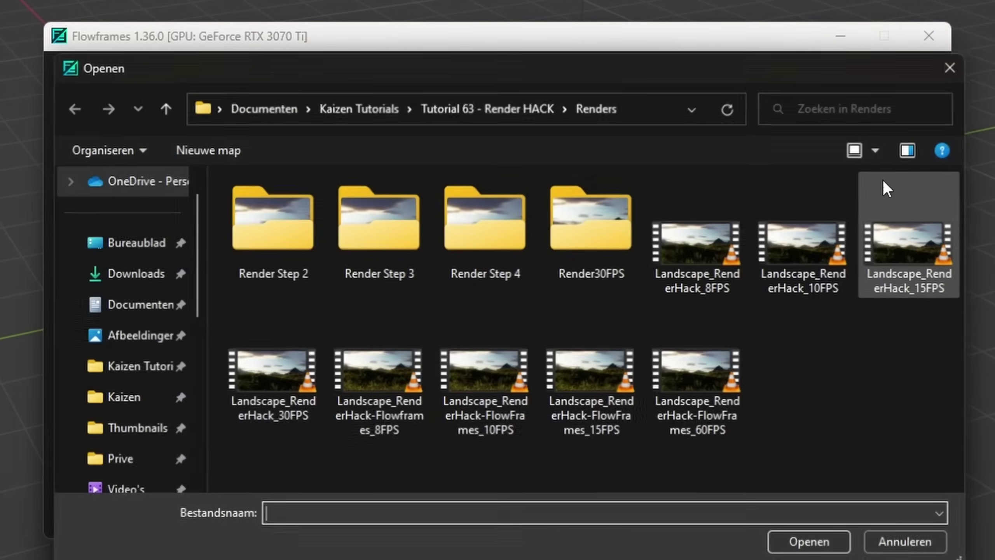
pyautogui.doubleClick(889, 264)
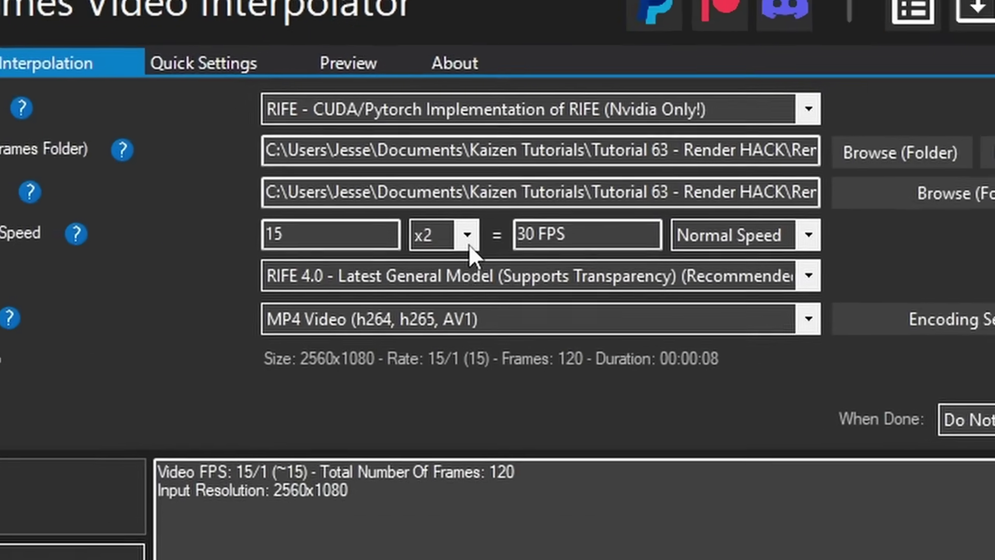
# Step: Set the frame rate multiplier to x2 for 30 FPS at Normal Speed
pyautogui.click(477, 246)
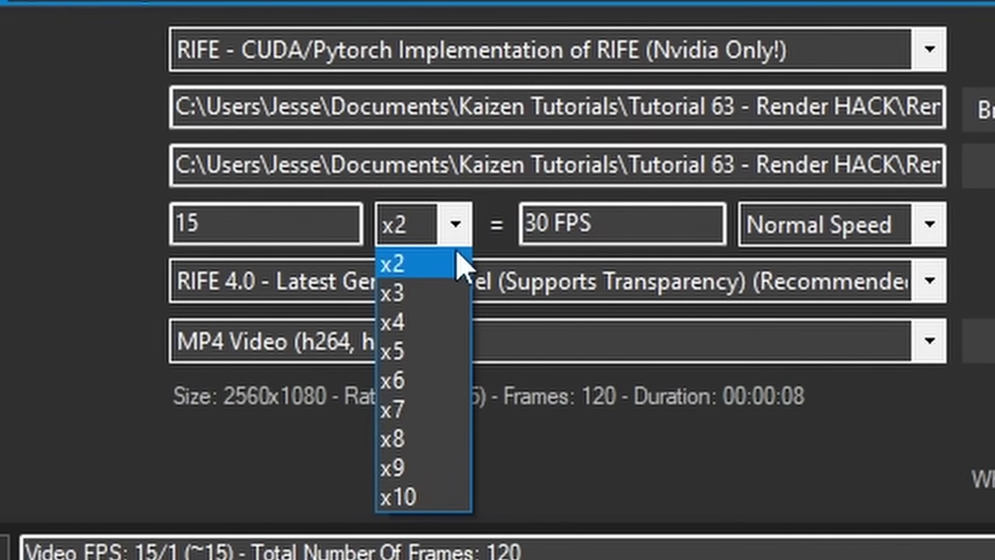
pyautogui.click(466, 308)
pyautogui.click(456, 233)
pyautogui.click(431, 322)
pyautogui.click(459, 240)
pyautogui.click(441, 266)
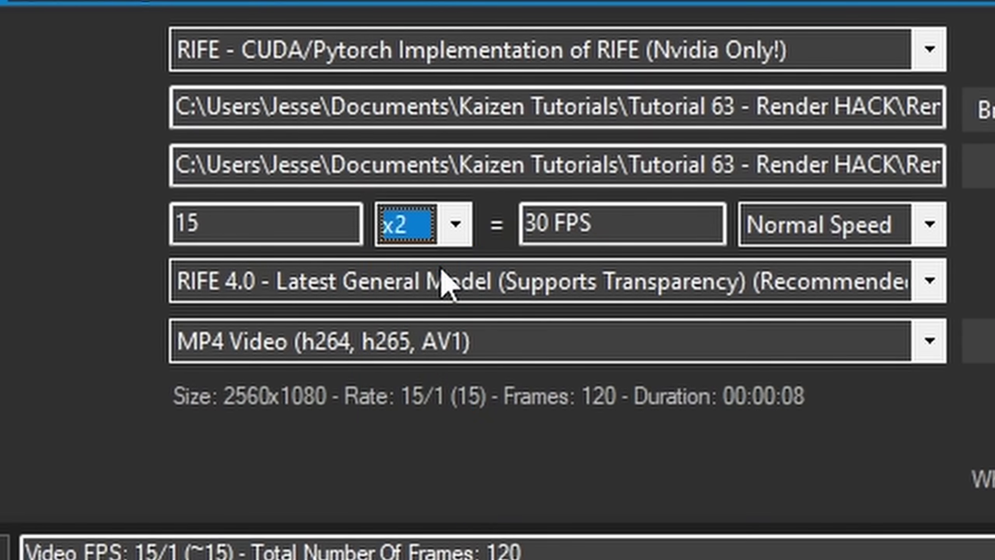
pyautogui.click(929, 225)
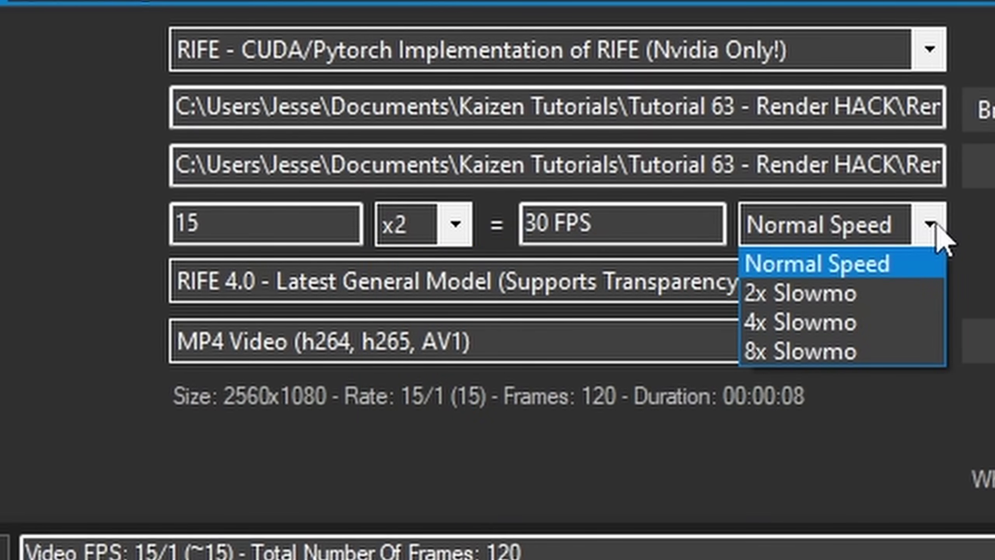
pyautogui.click(937, 228)
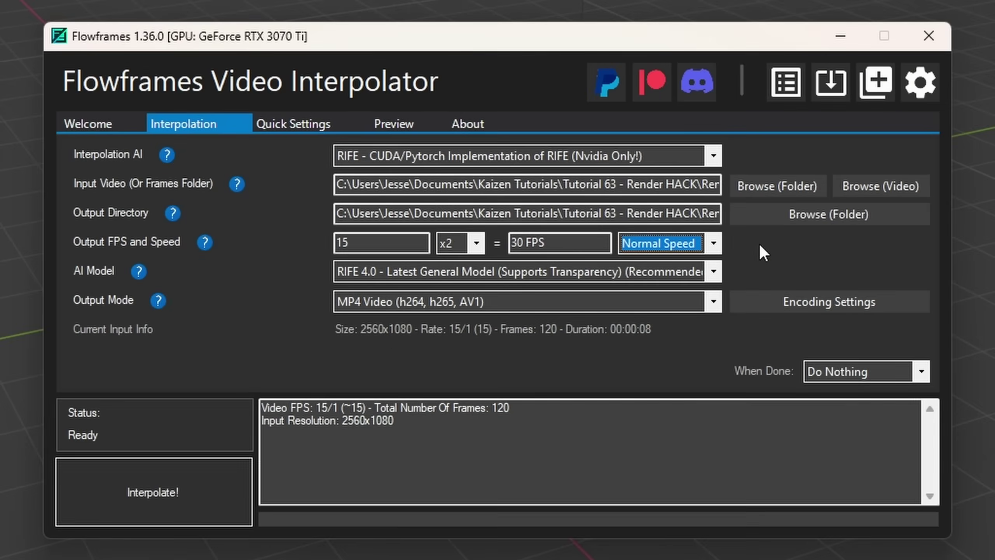
# Step: Interpolate the clip using RIFE CUDA with model RIFE 4.0 into MP4 Video
pyautogui.click(929, 49)
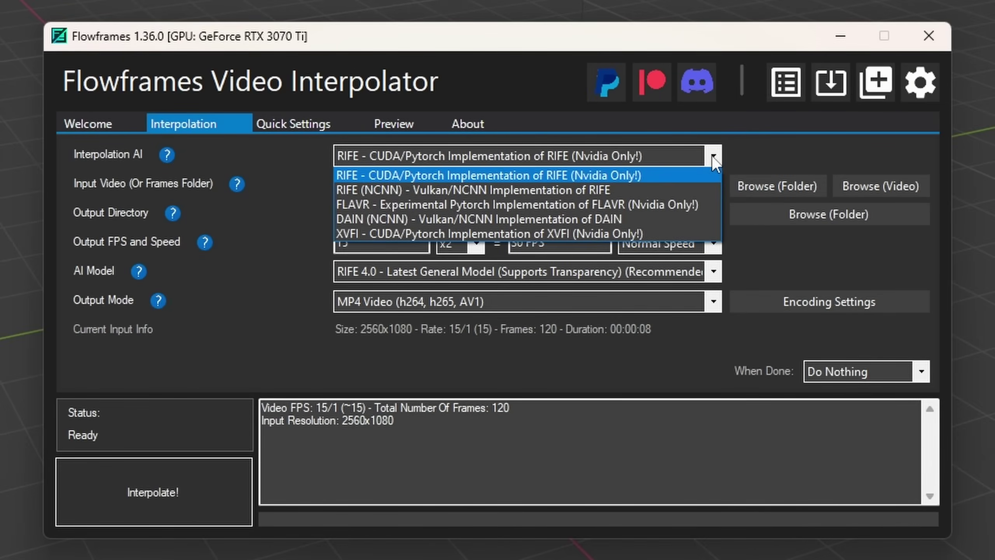
pyautogui.click(712, 155)
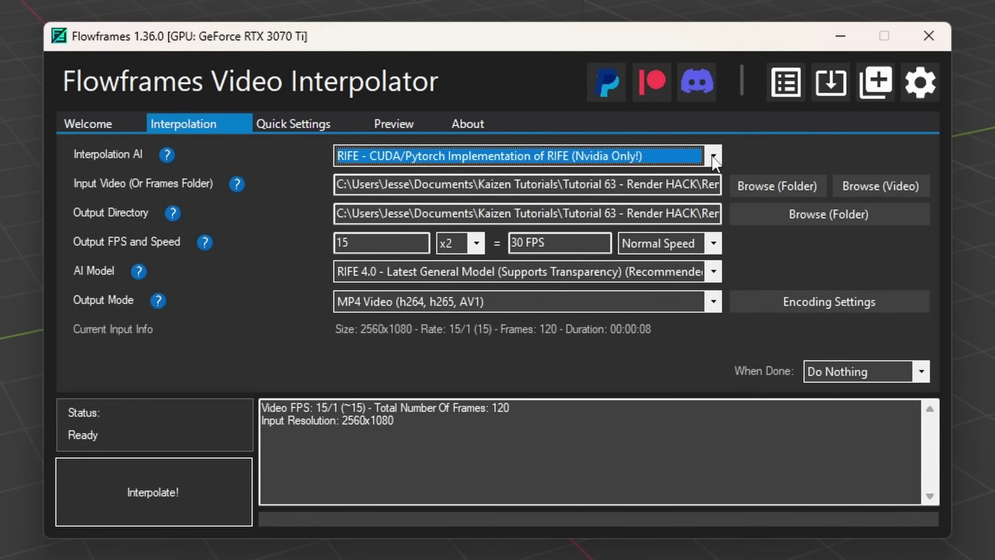
pyautogui.click(715, 273)
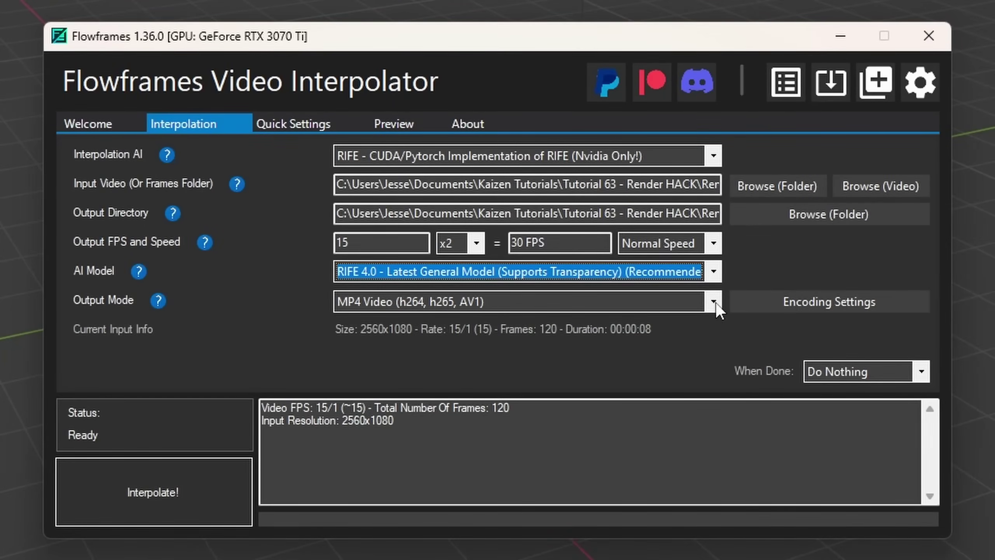
pyautogui.click(714, 302)
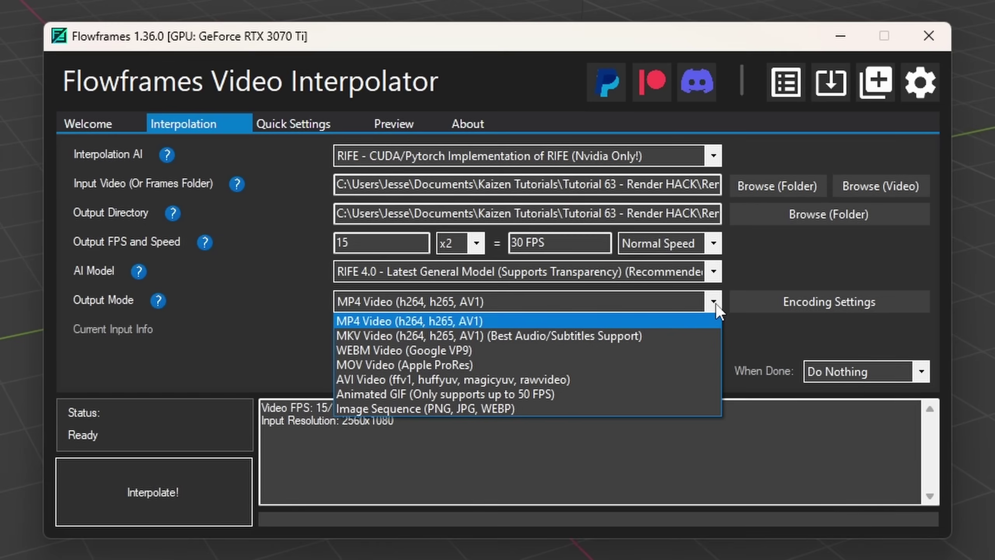
pyautogui.click(754, 330)
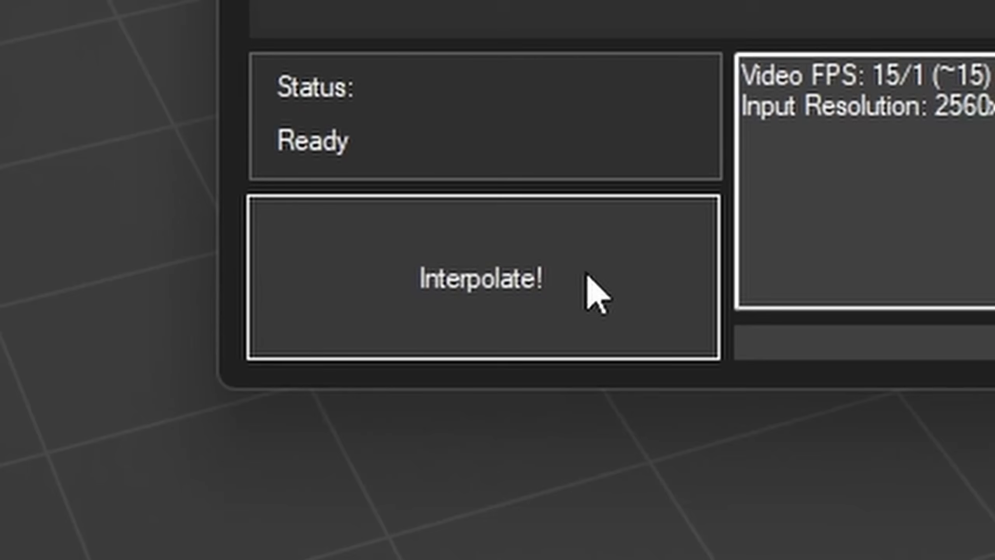
pyautogui.click(196, 491)
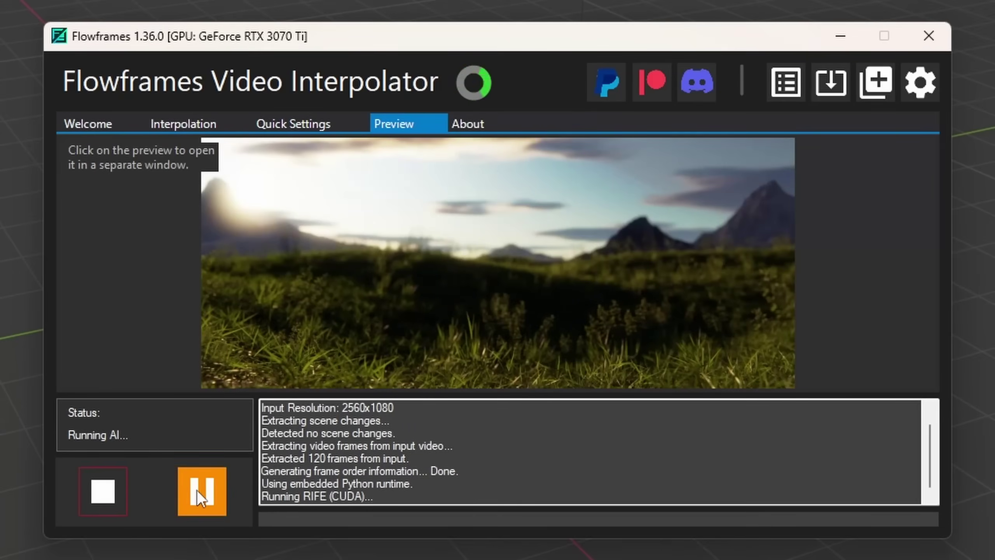